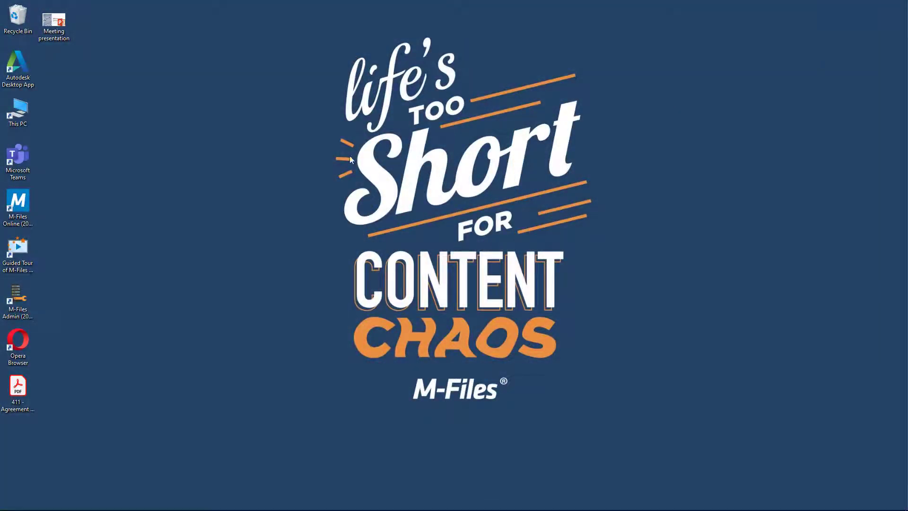
# - Drag Meeting presentation.pptx from the desktop into the vault, triggering the duplicate warning for Meeting presentation 2020.pptx
pyautogui.moveTo(53, 22); pyautogui.dragTo(280, 470)
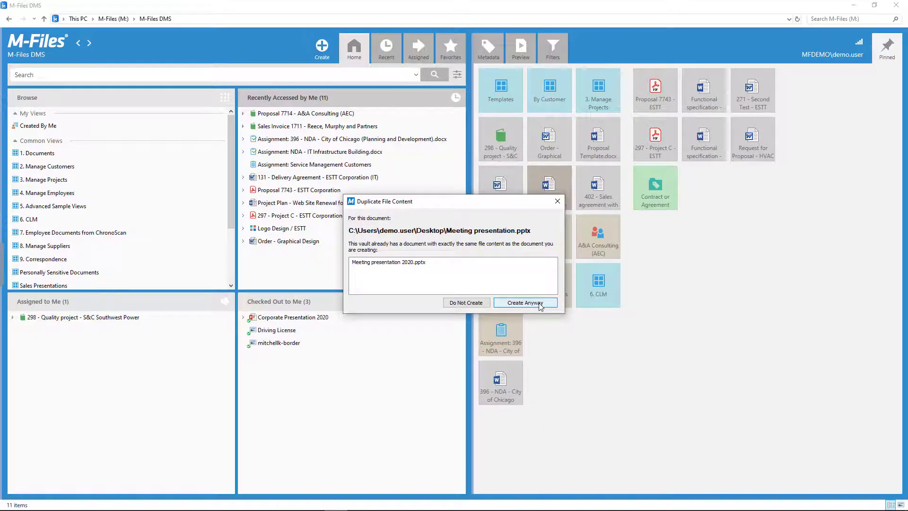
# - Create Meeting presentation anyway as Presentation Material, language English, document date today (9/3/2020)
pyautogui.click(539, 303)
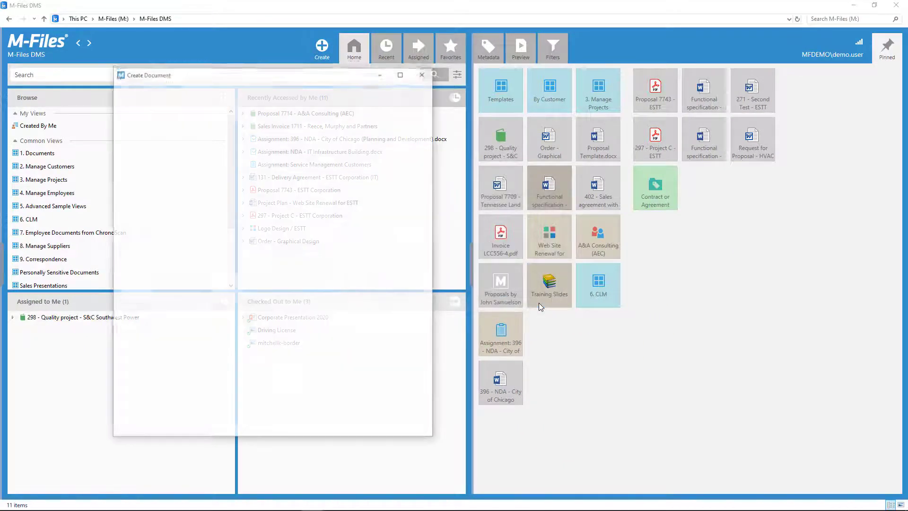
pyautogui.write('presen')
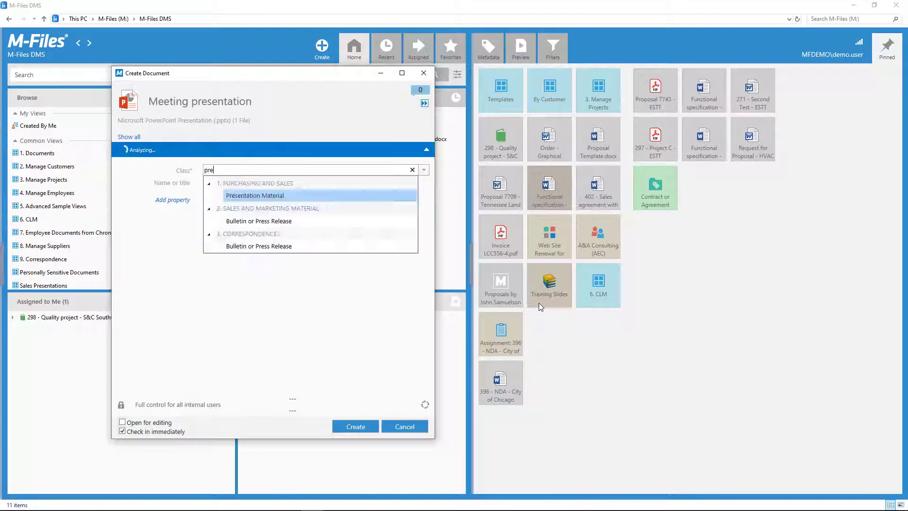
pyautogui.click(324, 199)
pyautogui.click(314, 199)
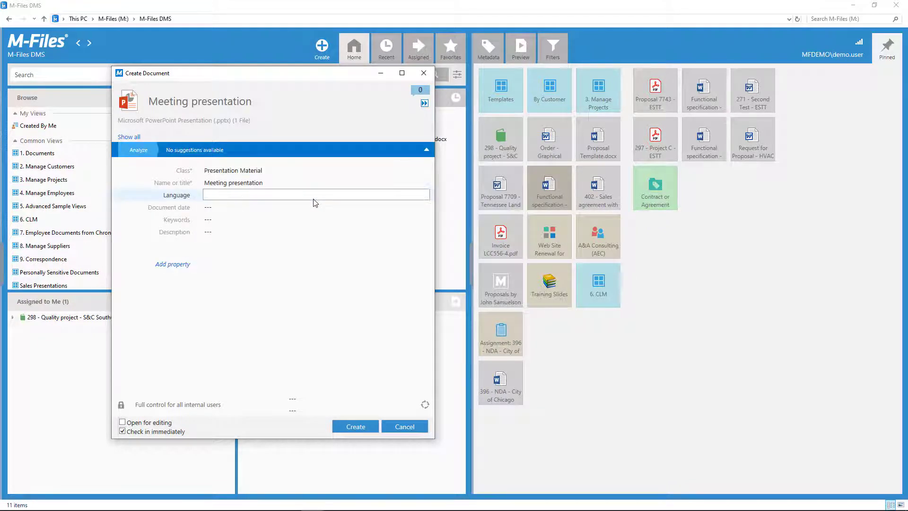
pyautogui.write('English')
pyautogui.click(284, 210)
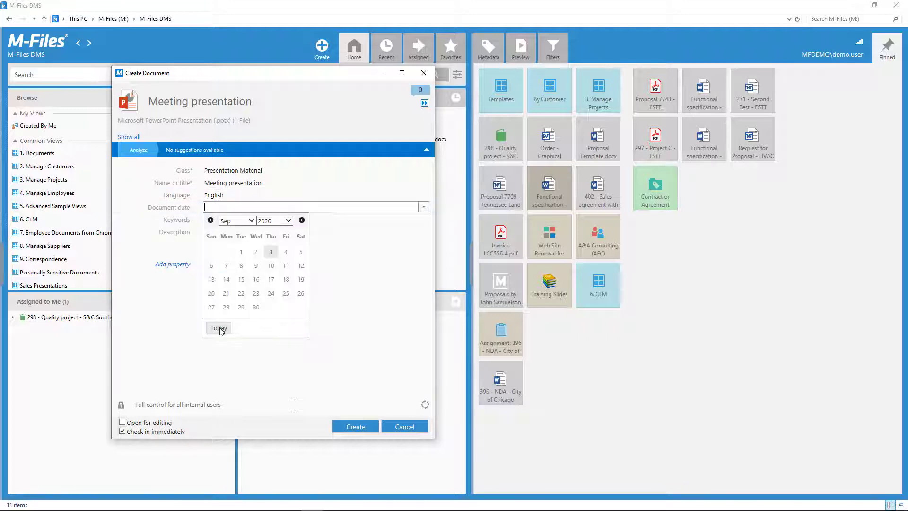
pyautogui.click(219, 328)
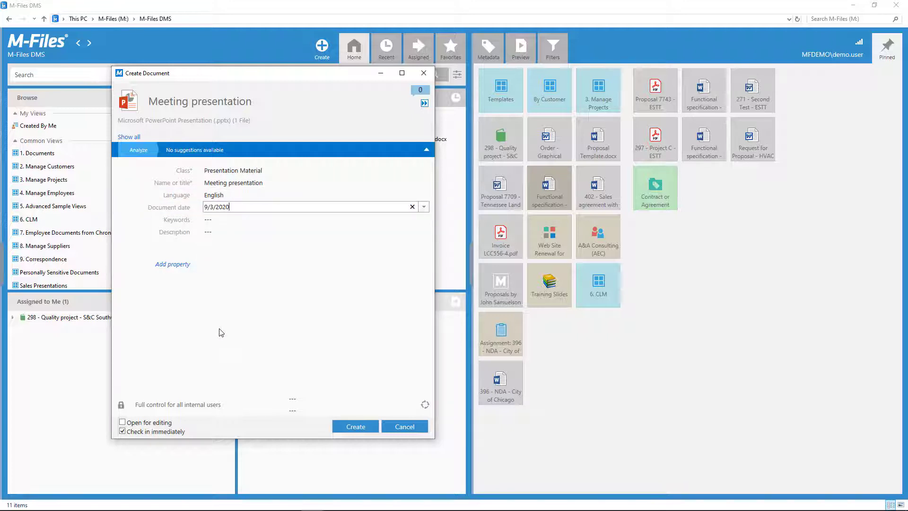
pyautogui.click(344, 426)
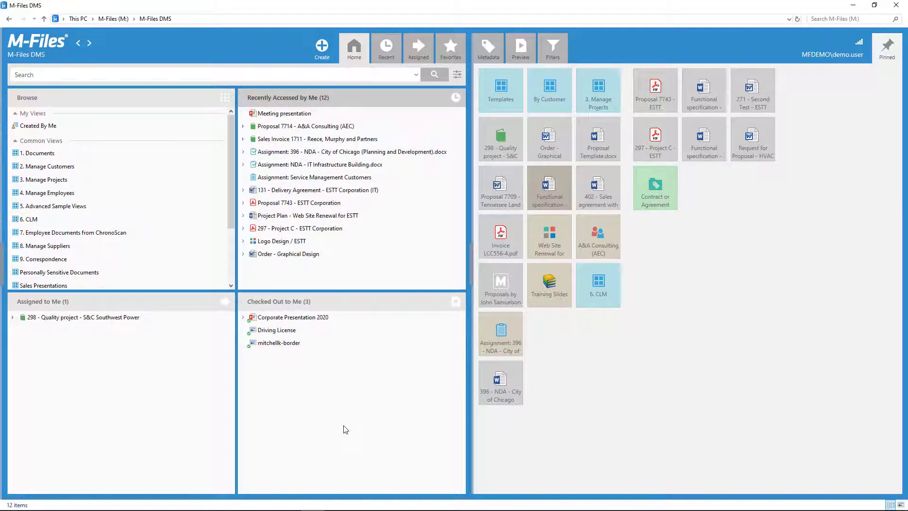
# - Search 'meeting presentation 2020' and select the Meeting presentation listed under its Duplicate File Content
pyautogui.write('meeting presentation 2020')
pyautogui.press('Return')
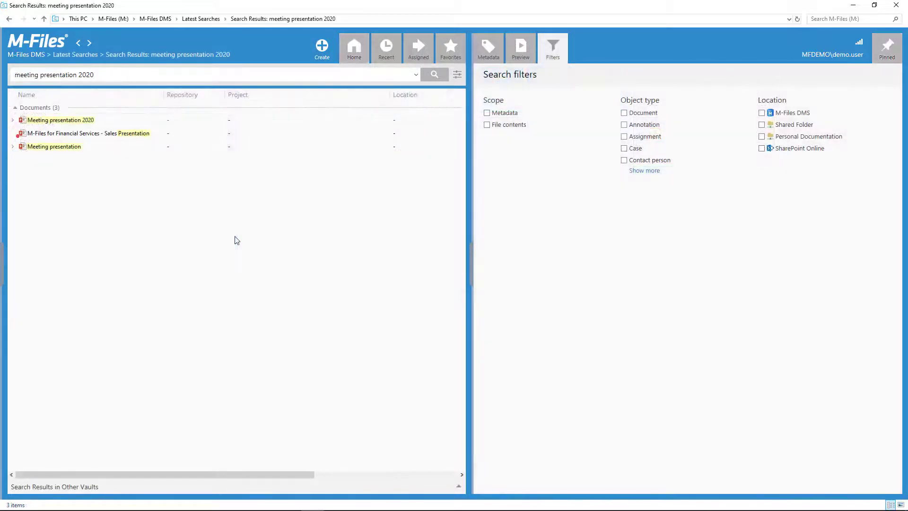
pyautogui.click(12, 120)
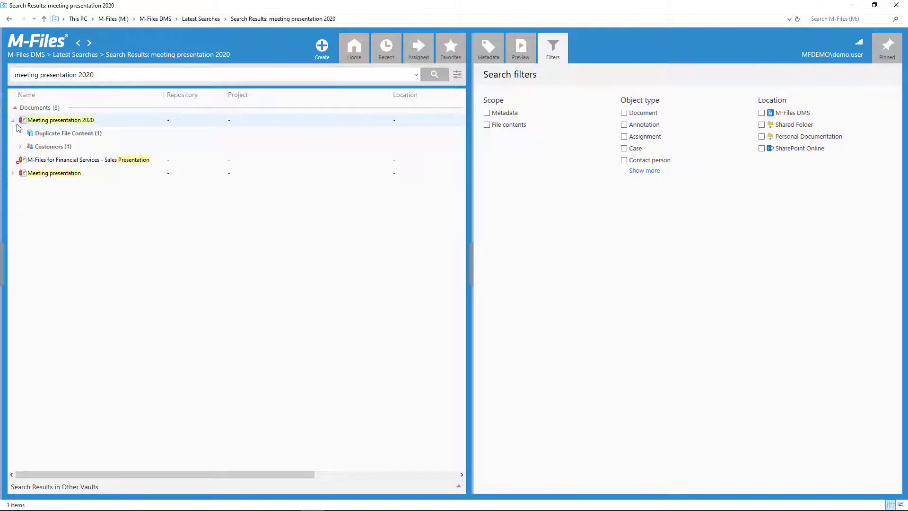
pyautogui.click(20, 135)
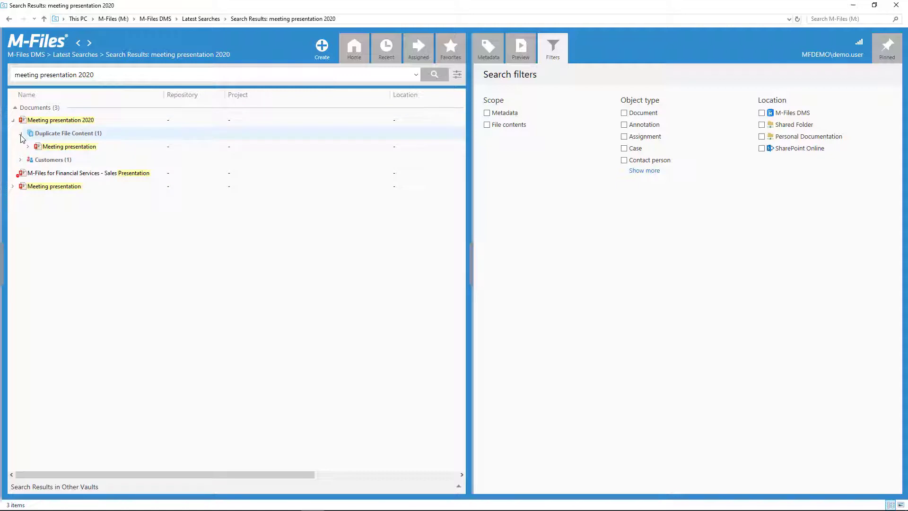
pyautogui.click(67, 150)
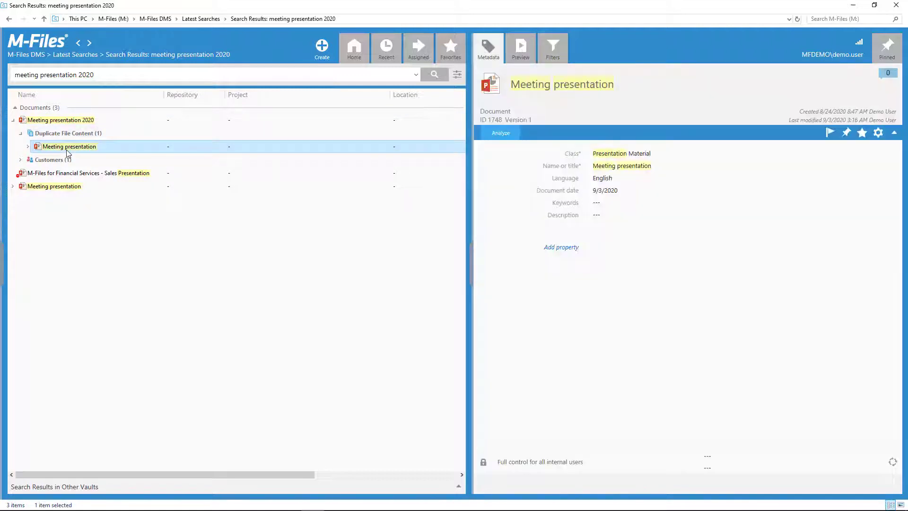
# - Preview both presentations' slides, ending on Meeting presentation 2020's metadata (version 2)
pyautogui.click(521, 56)
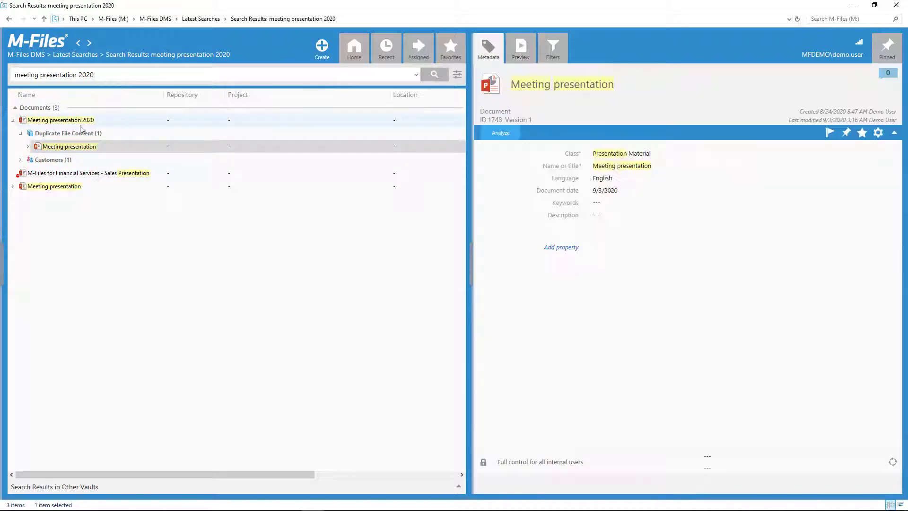
pyautogui.click(81, 121)
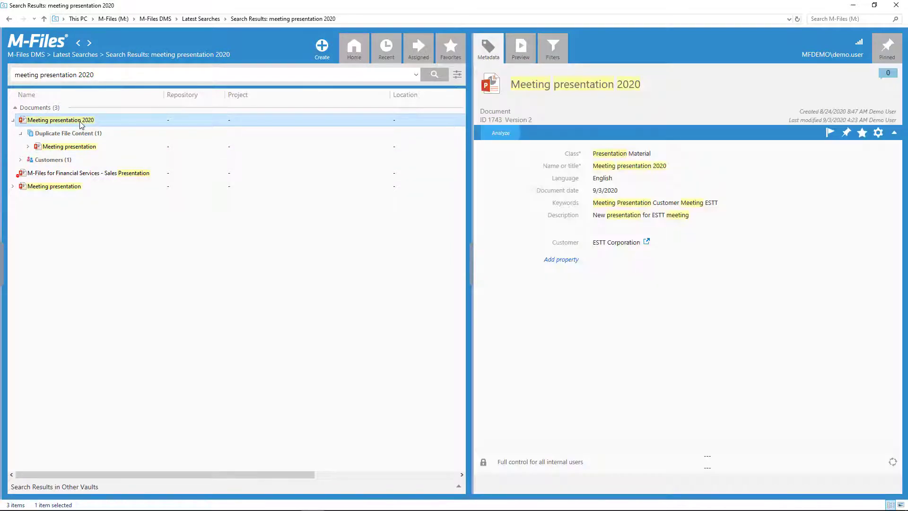
pyautogui.click(528, 57)
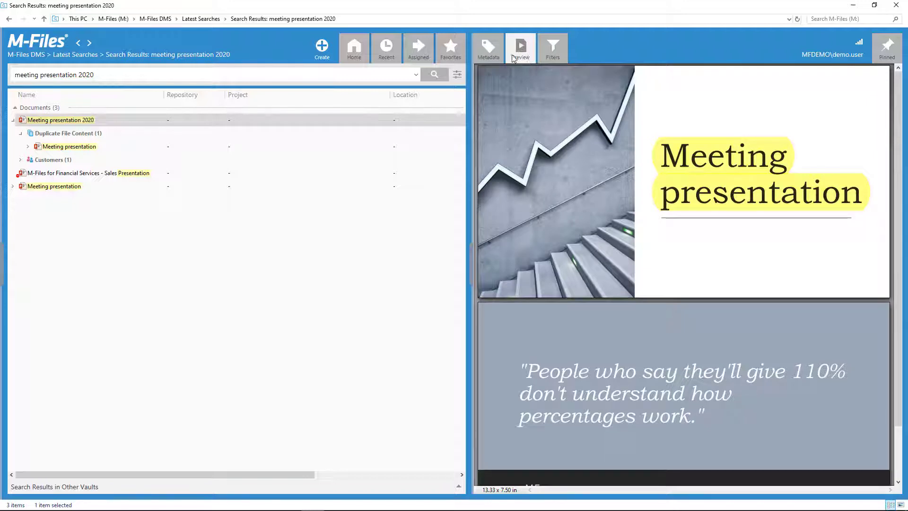
pyautogui.click(495, 57)
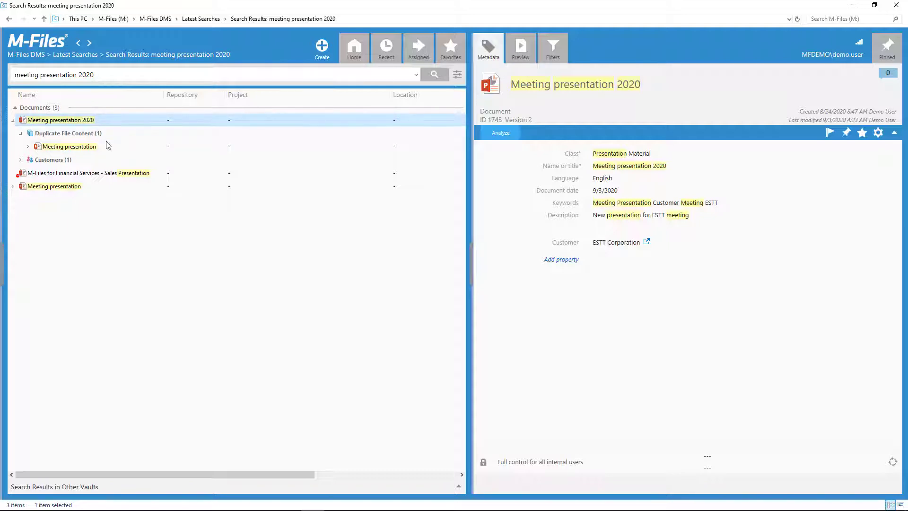
# - Delete the duplicate Meeting presentation, collapse Duplicate File Content, and return to the vault Home
pyautogui.click(84, 150)
pyautogui.rightClick(84, 151)
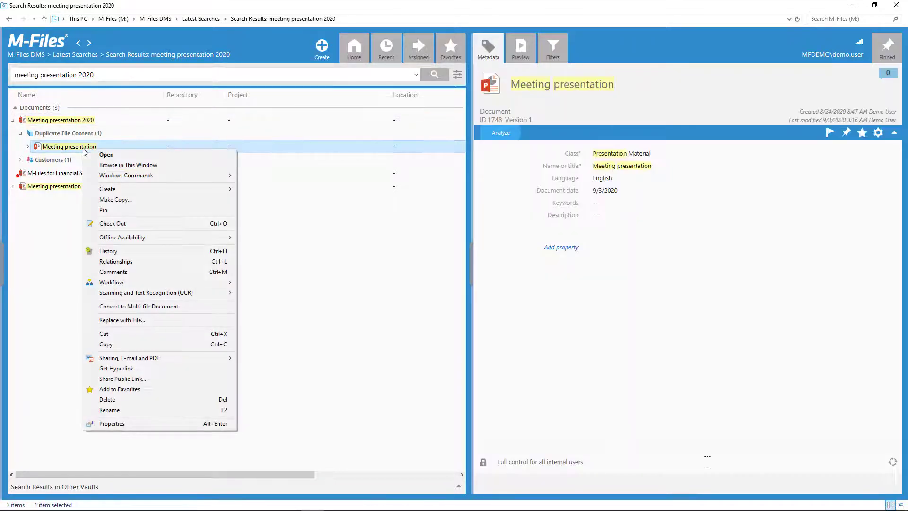
pyautogui.click(150, 399)
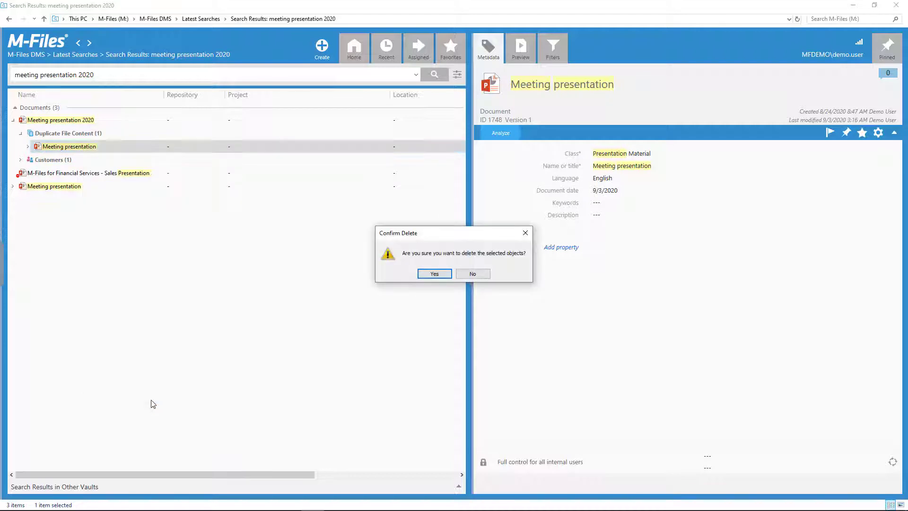
pyautogui.click(434, 273)
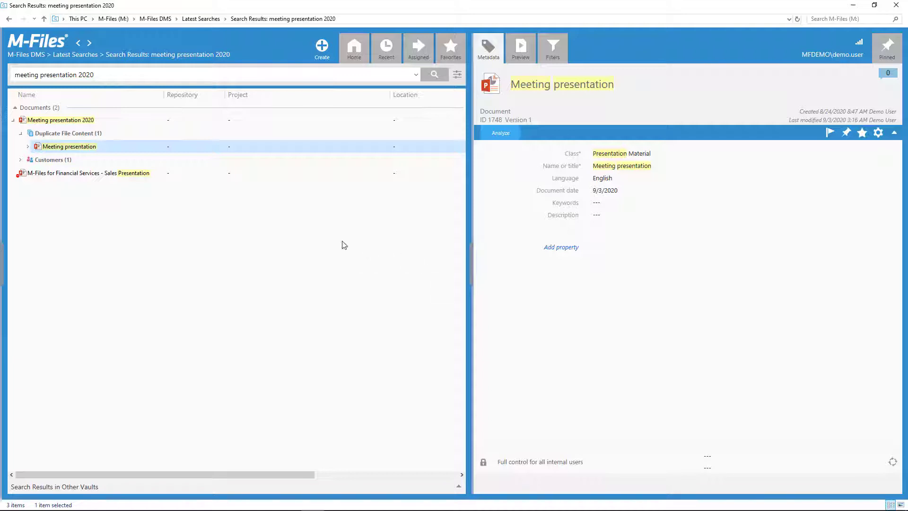
pyautogui.click(21, 135)
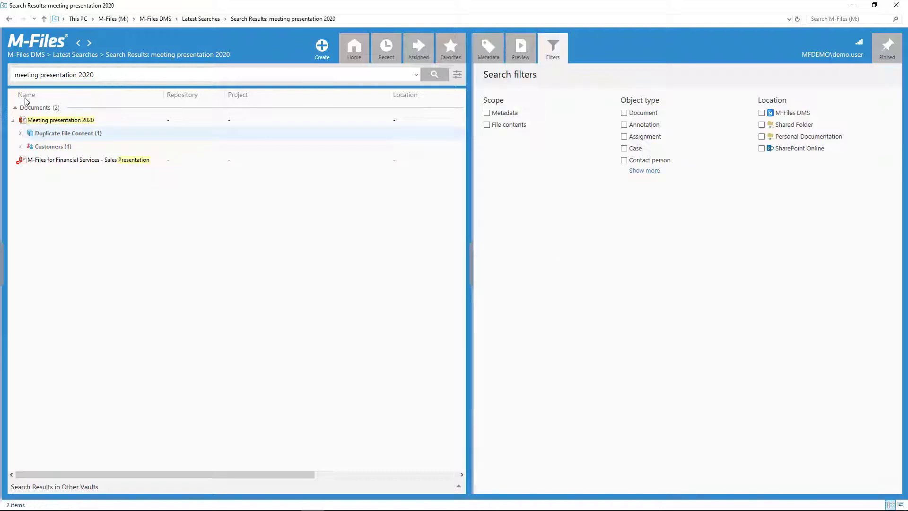
pyautogui.click(41, 43)
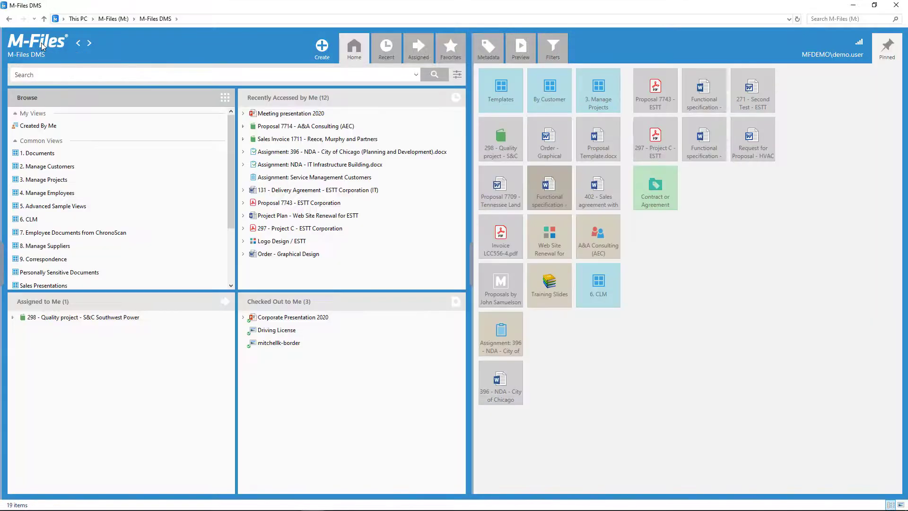
# - Show Deleted Items under My Views and undelete the Meeting presentation Draft document
pyautogui.click(244, 114)
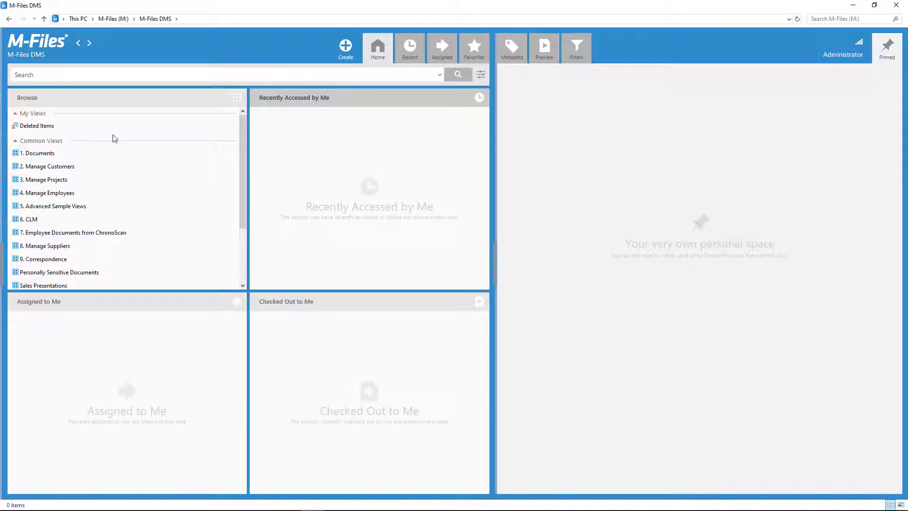
pyautogui.click(76, 127)
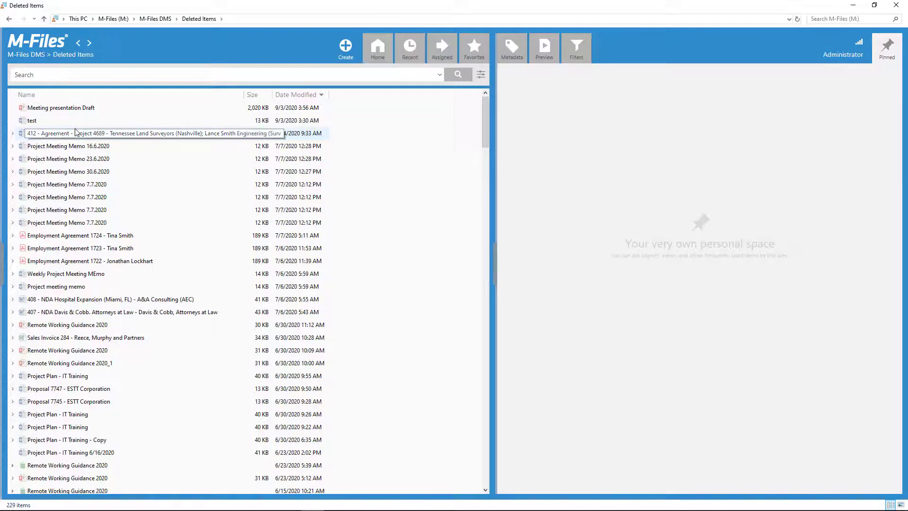
pyautogui.click(177, 111)
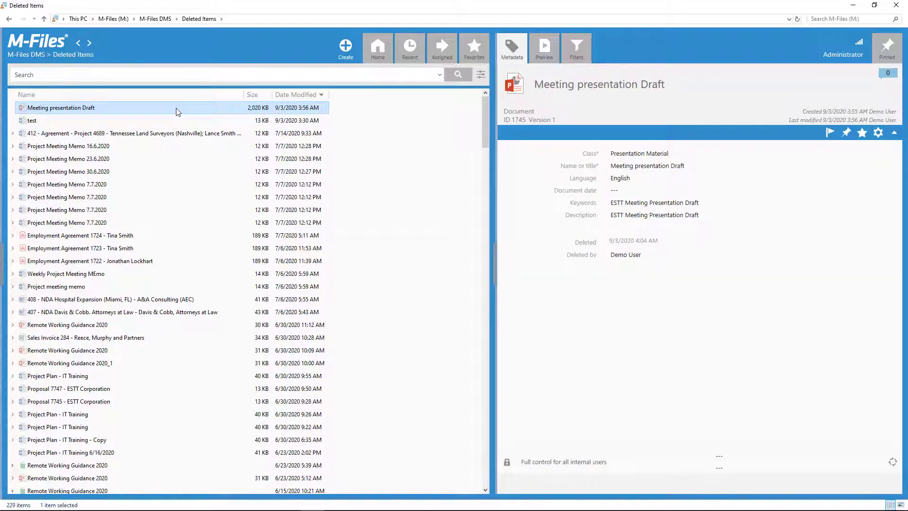
pyautogui.rightClick(93, 109)
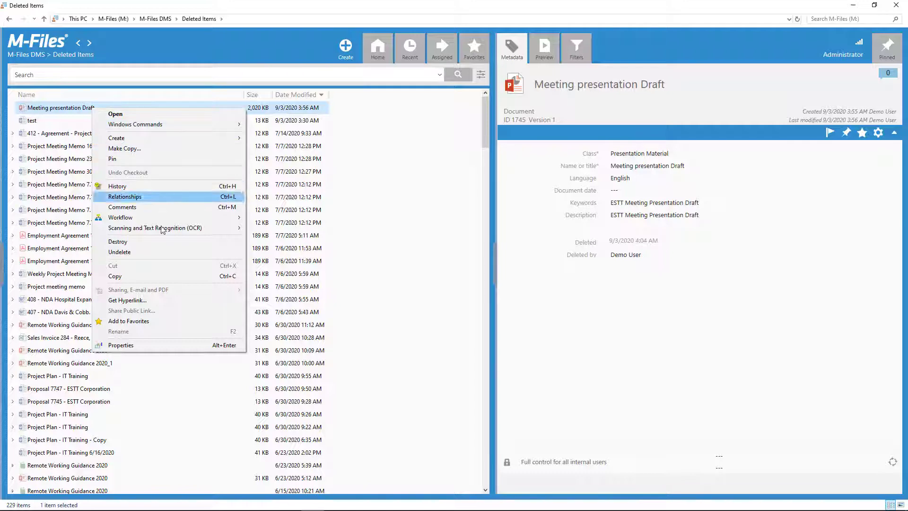
pyautogui.click(163, 254)
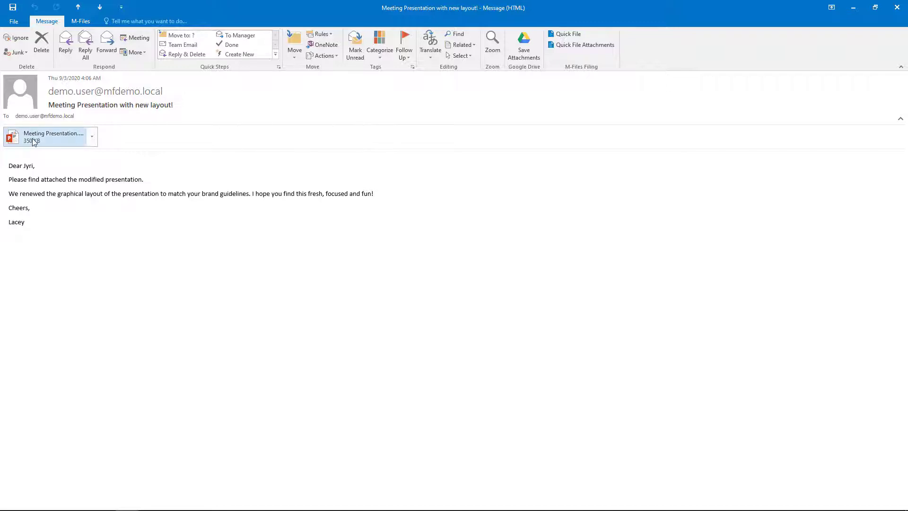
# - Drag the emailed Meeting Presentation attachment onto Meeting presentation 2020 in Recently Accessed by Me
pyautogui.click(57, 137)
pyautogui.moveTo(359, 509)
pyautogui.moveTo(329, 505); pyautogui.dragTo(294, 117)
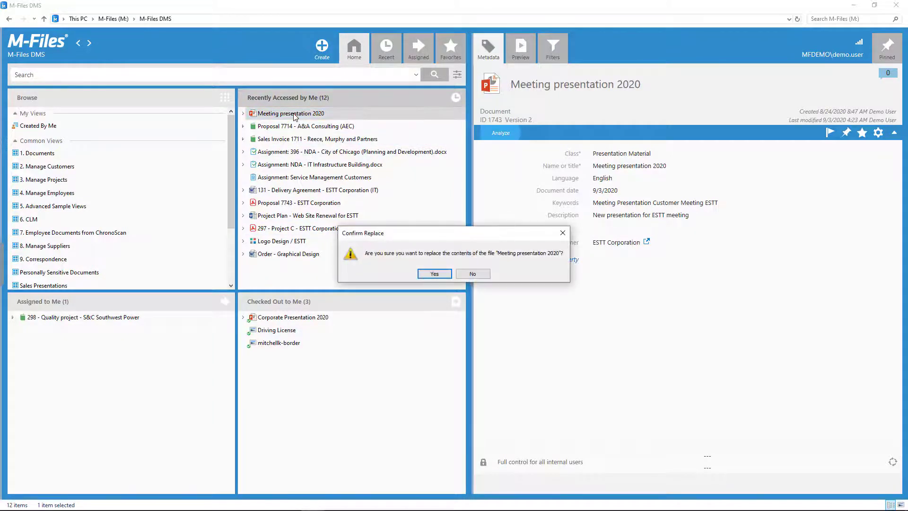
# - Confirm the replacement so Meeting presentation 2020 becomes version 3, and preview its slides
pyautogui.click(435, 273)
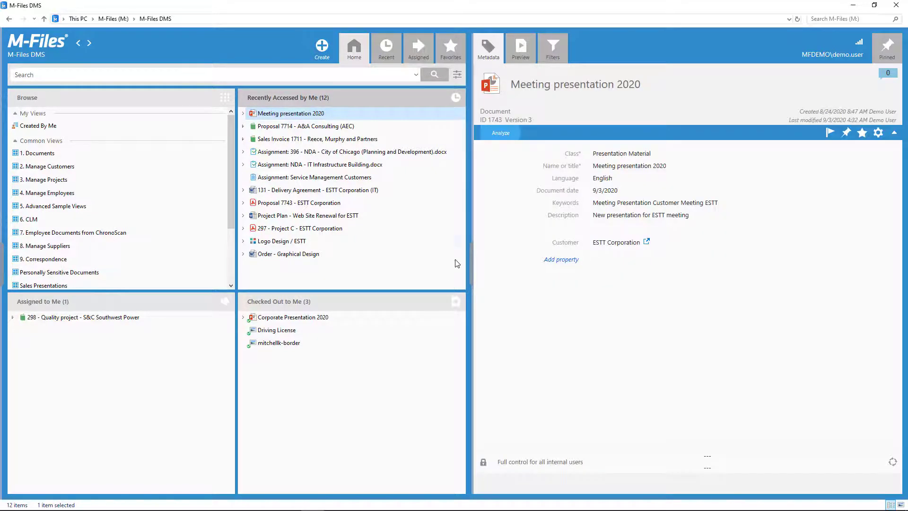
pyautogui.click(523, 54)
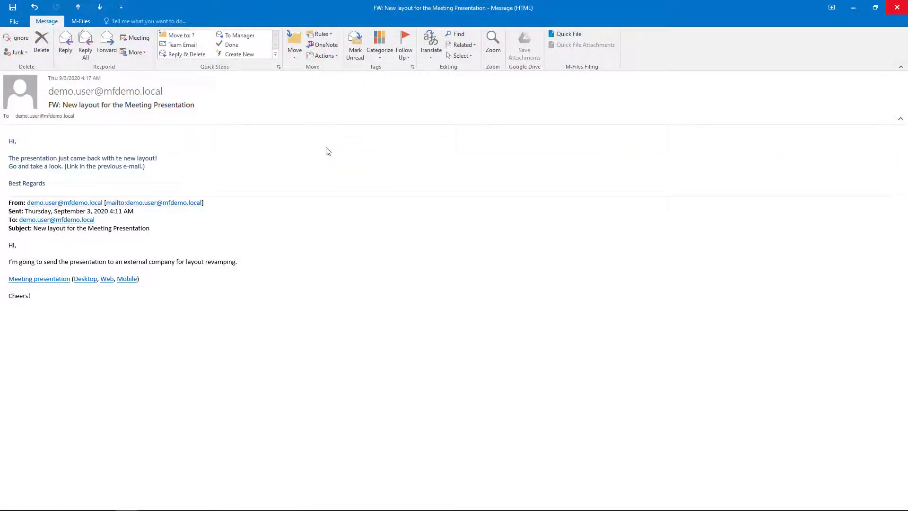
# - Follow the e-mail's Meeting presentation link and preview version 3's new-layout title slide
pyautogui.click(51, 281)
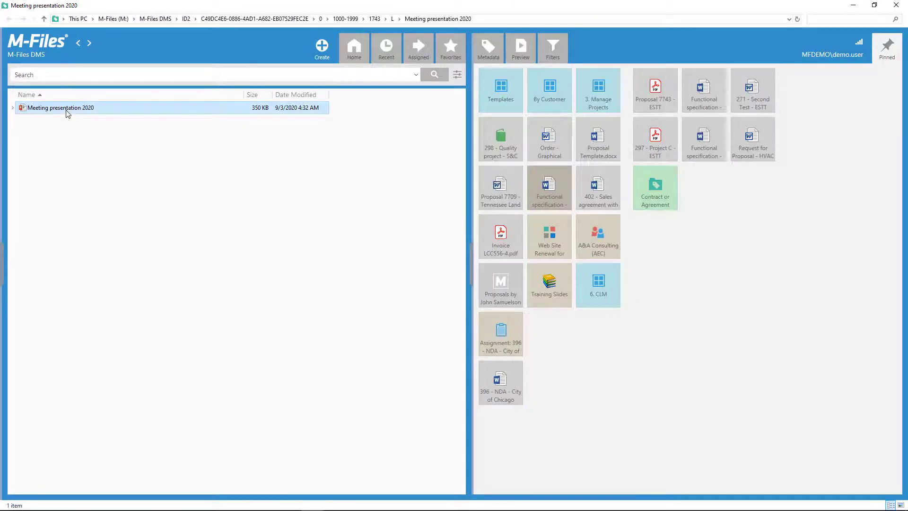
pyautogui.click(68, 112)
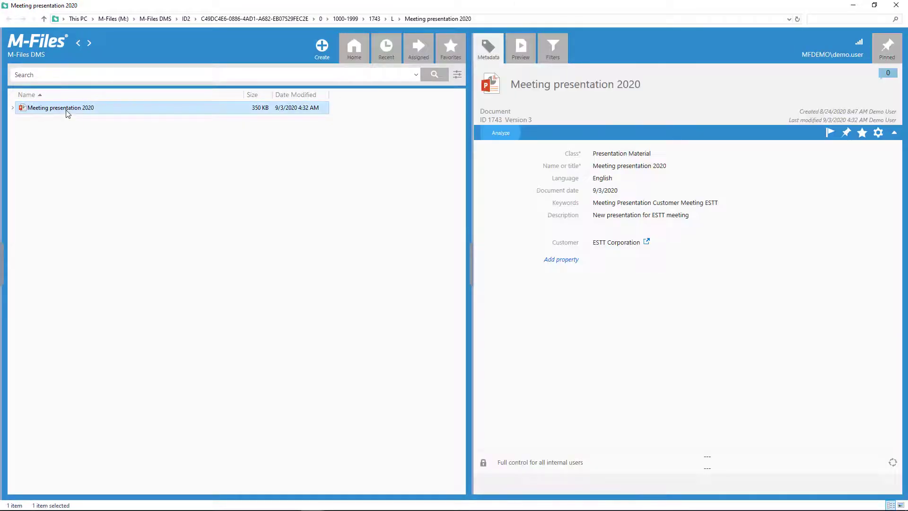
pyautogui.click(519, 49)
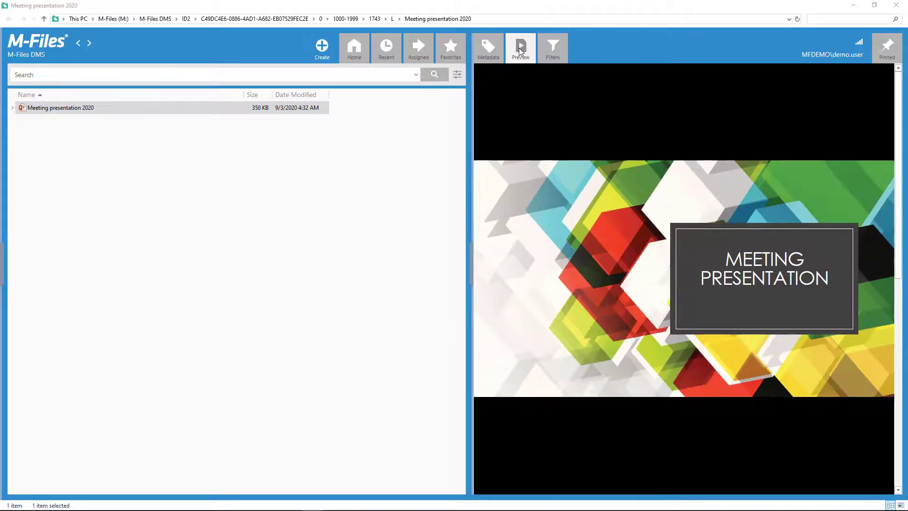
pyautogui.click(26, 108)
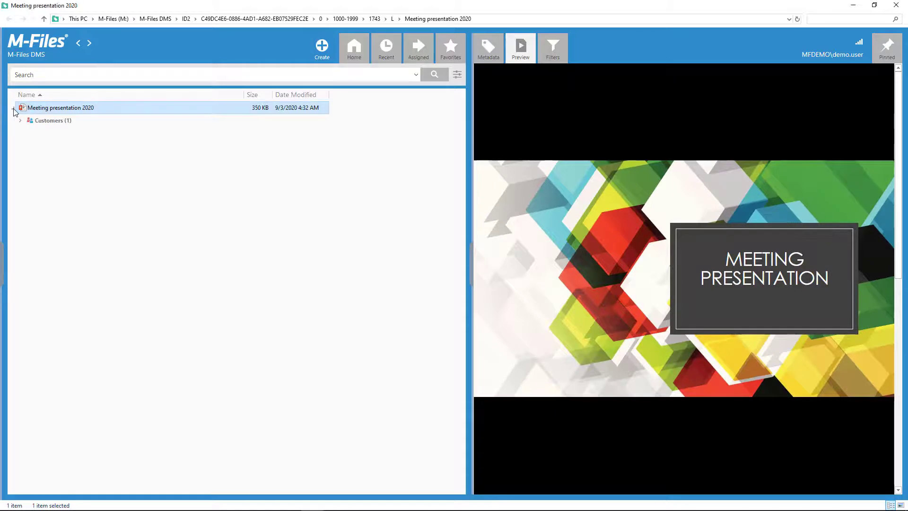